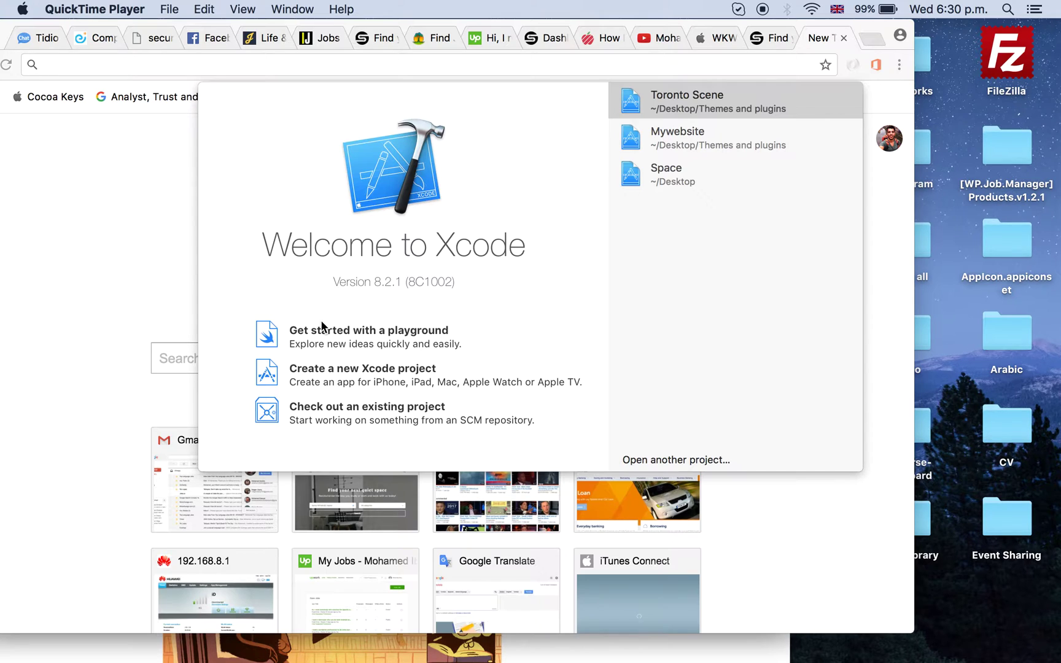
Start a new Xcode project from the Welcome to Xcode window.
left_click(307, 377)
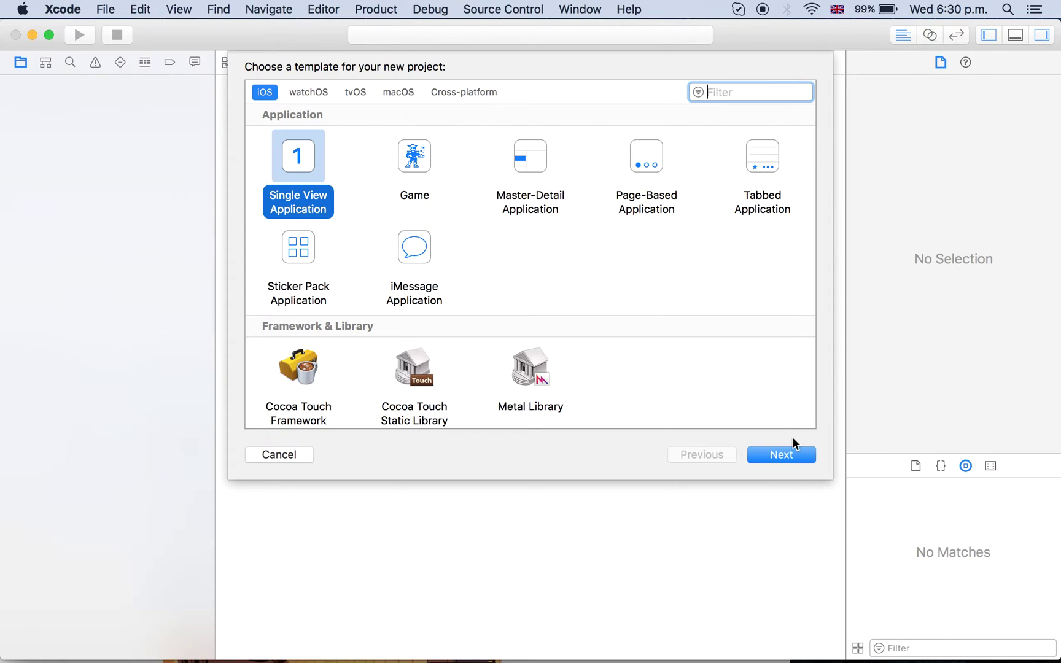
Create single-view app 'Mywebsite' in Themes and plugins, replacing the existing Mywebsite folder.
left_click(779, 458)
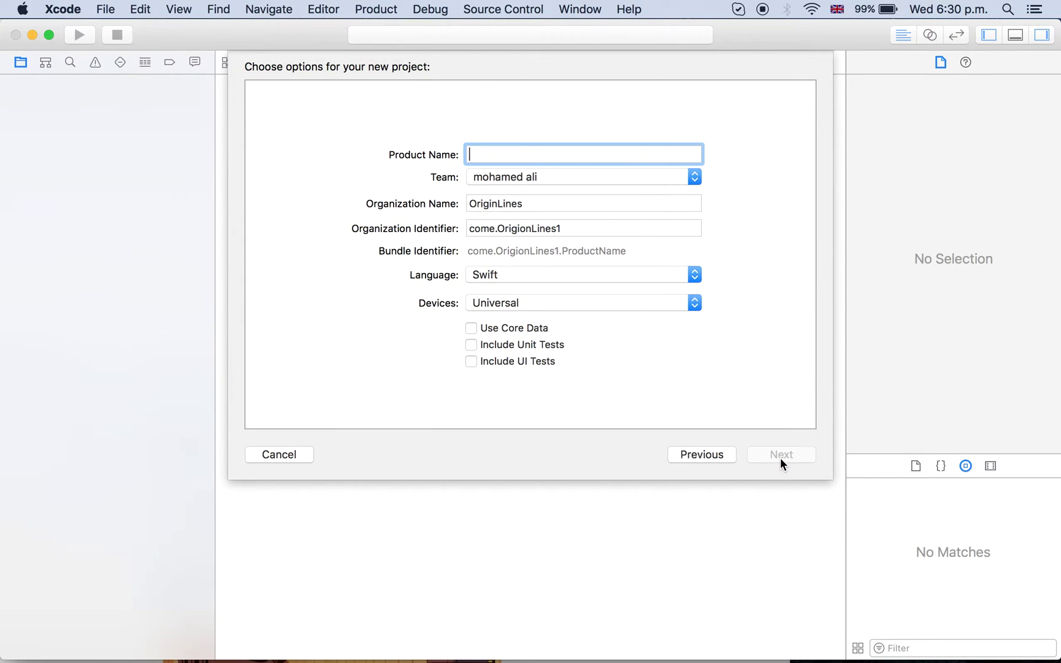
type("Mywebsite")
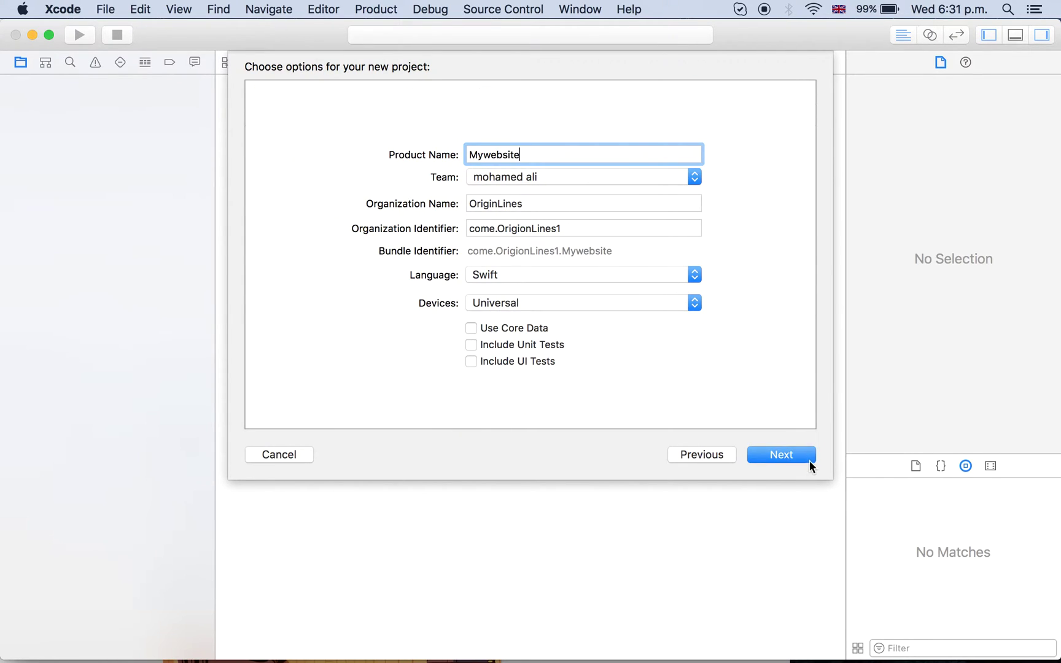
left_click(799, 453)
scroll(799, 303, "down", 2)
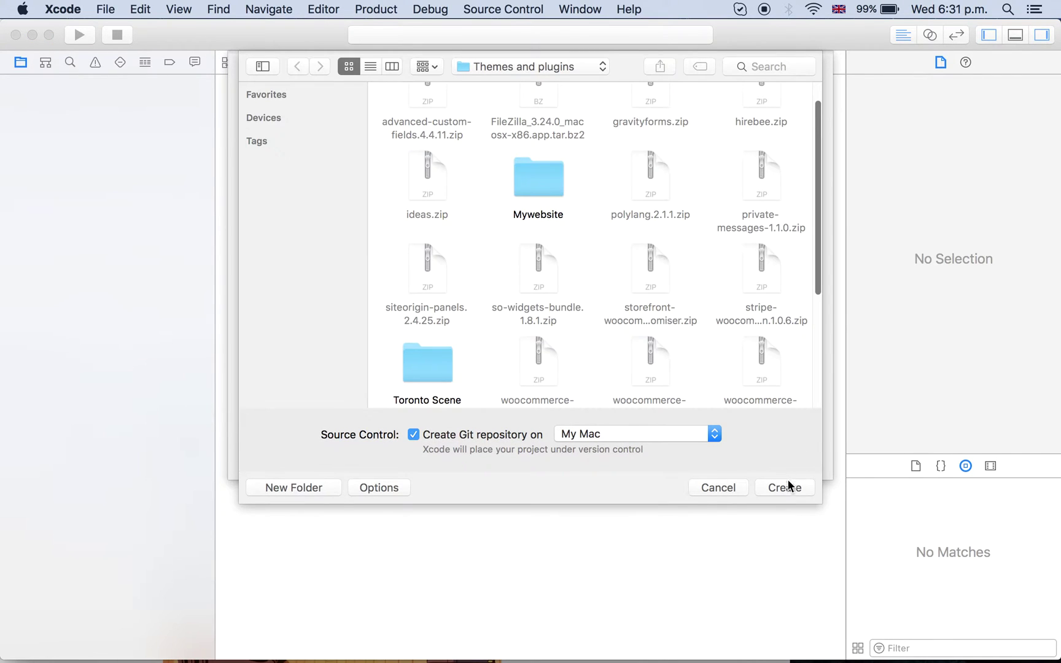
left_click(787, 487)
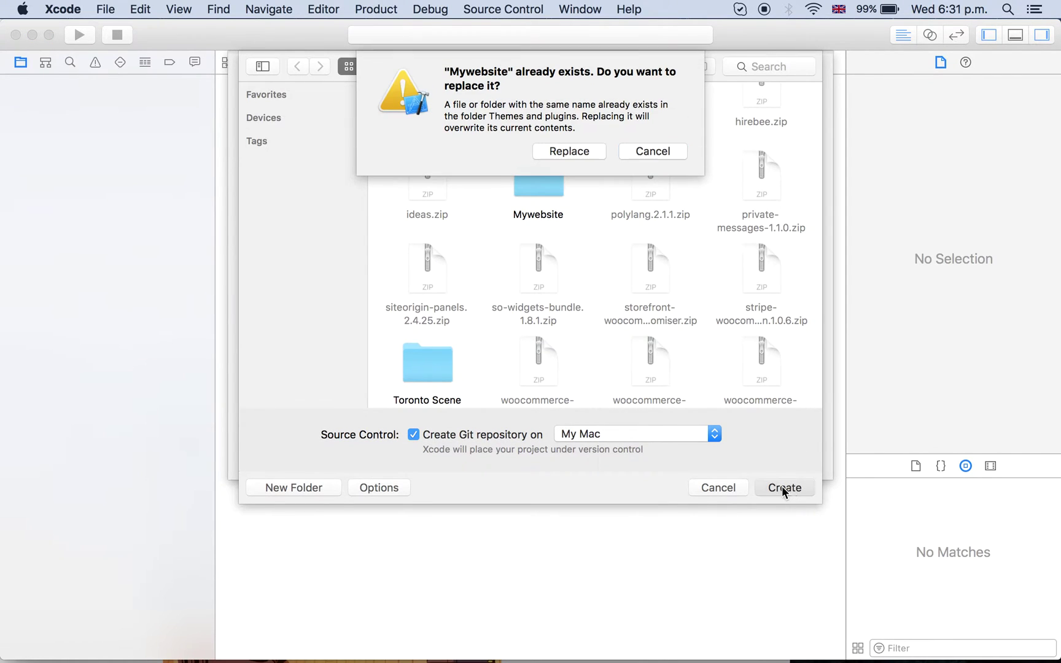
left_click(569, 141)
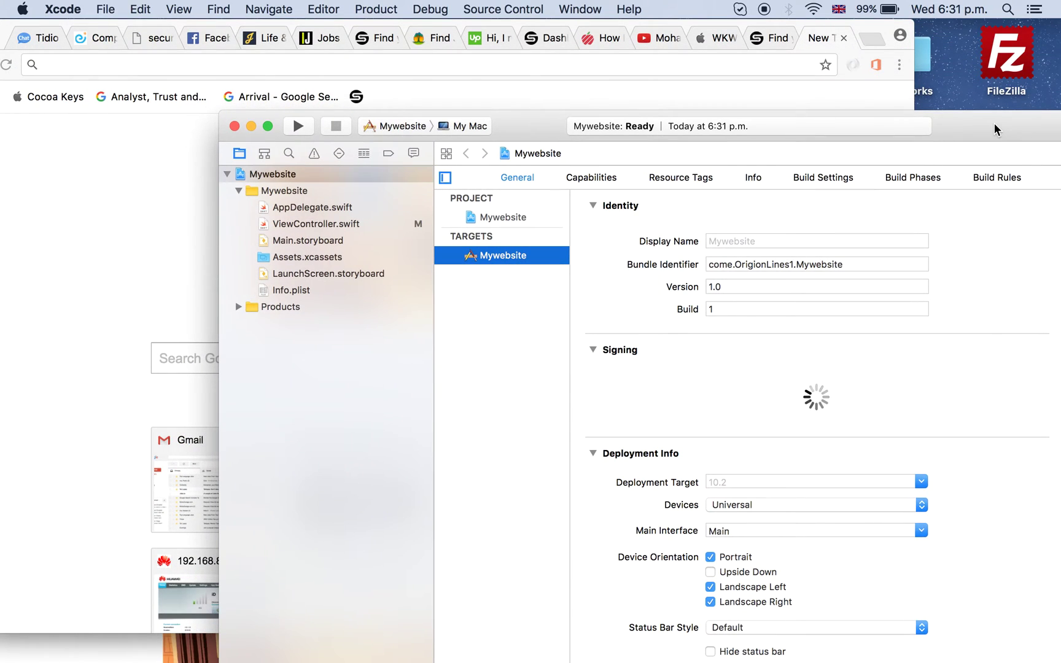
Delete ViewController.swift's template code down to the header comments, then return to the WKWebView docs.
left_click(313, 225)
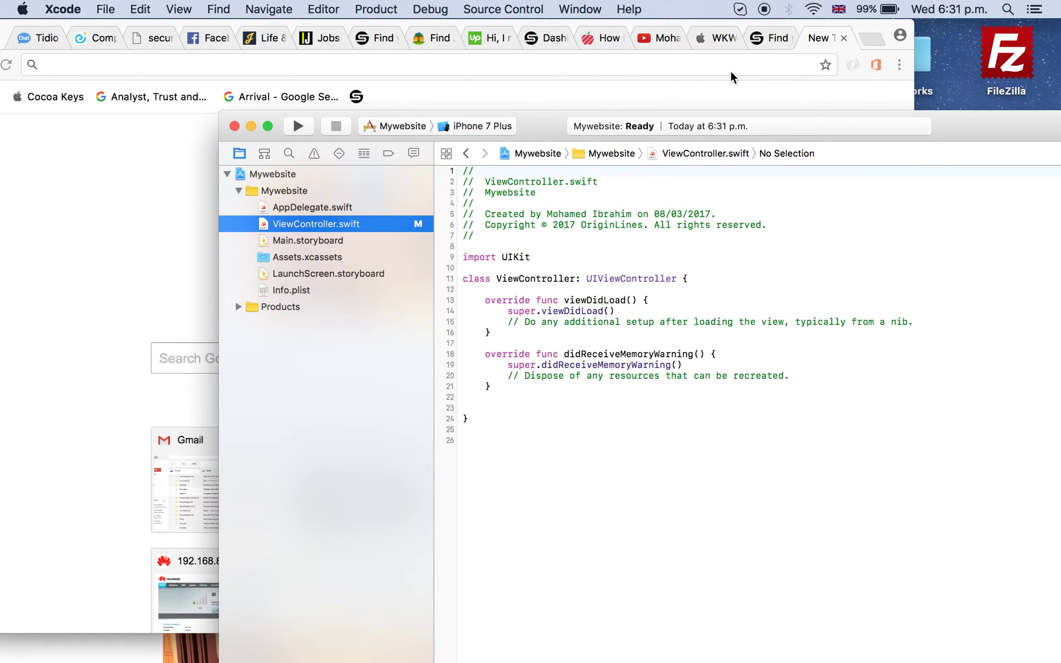
left_click(548, 424)
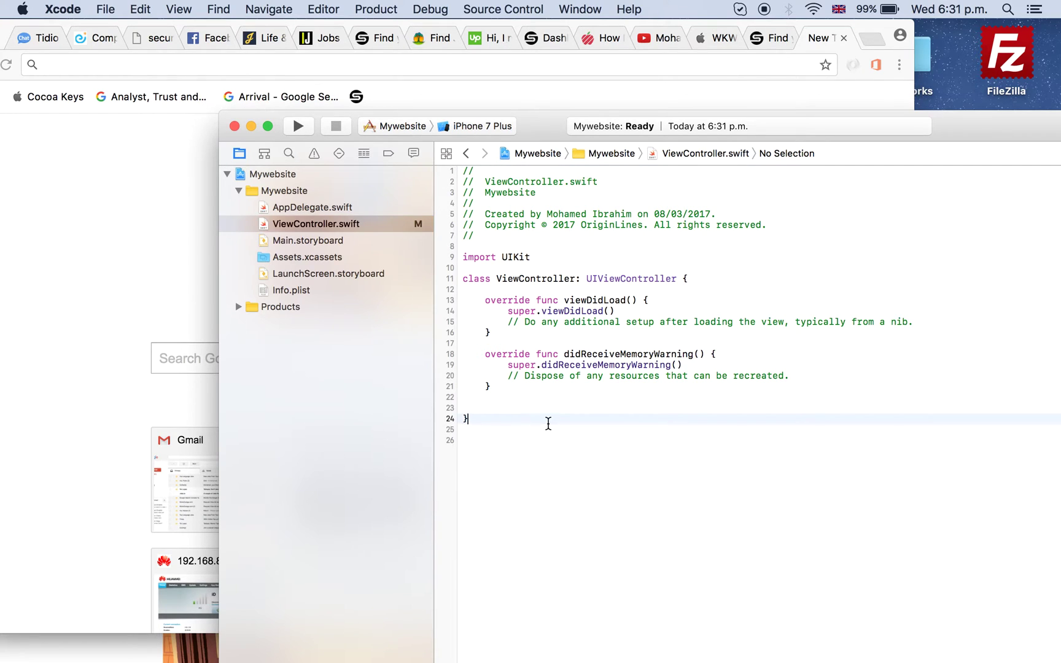
left_click_drag(548, 424, 444, 252)
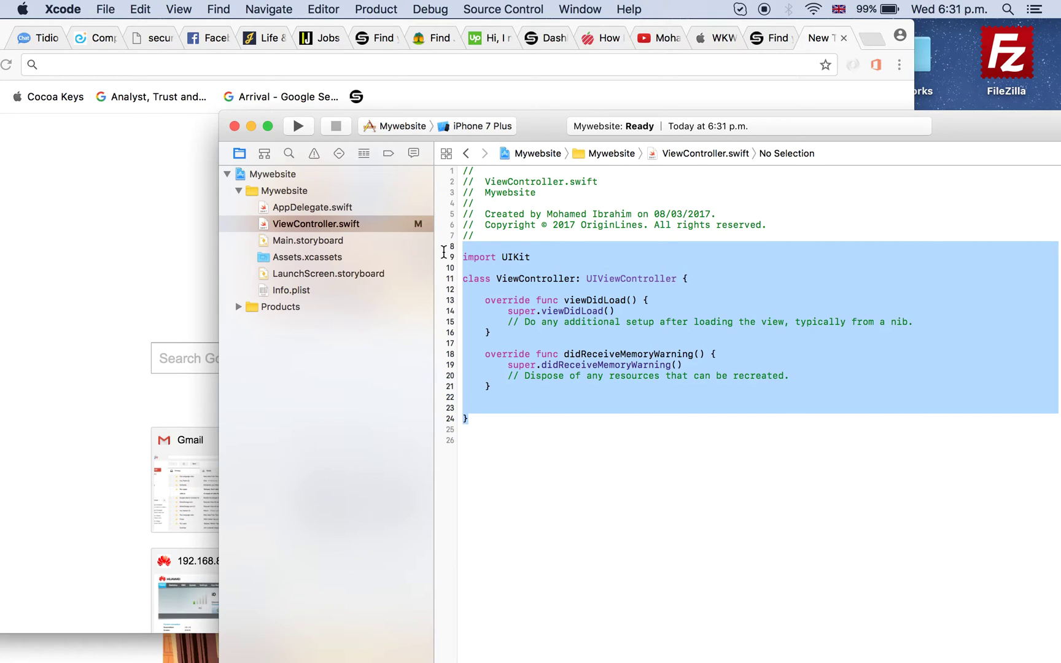
key("BackSpace")
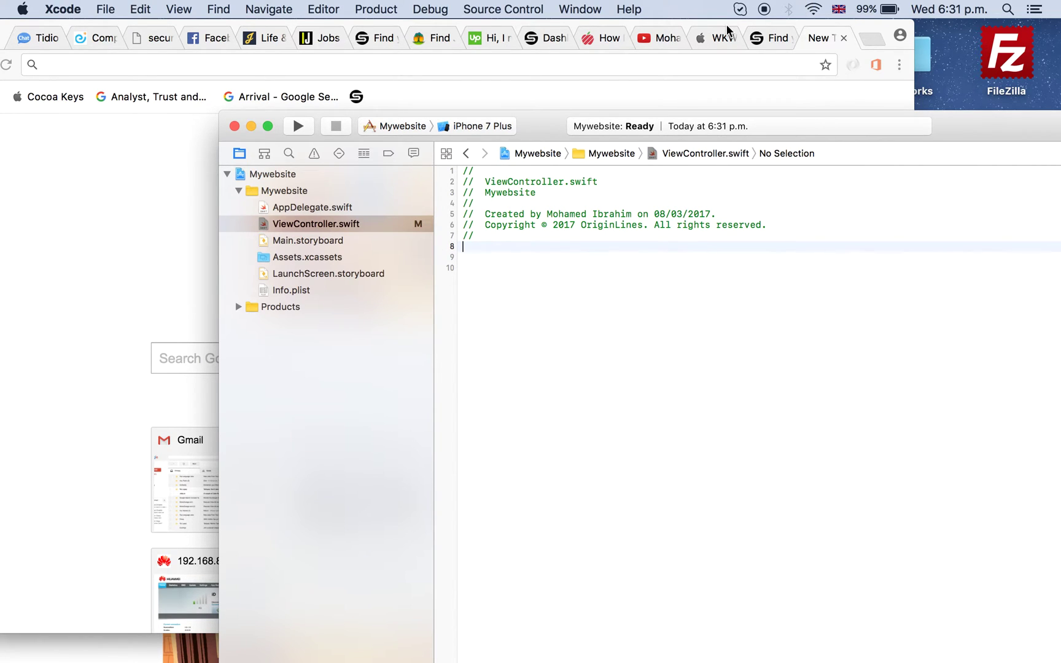
left_click(725, 32)
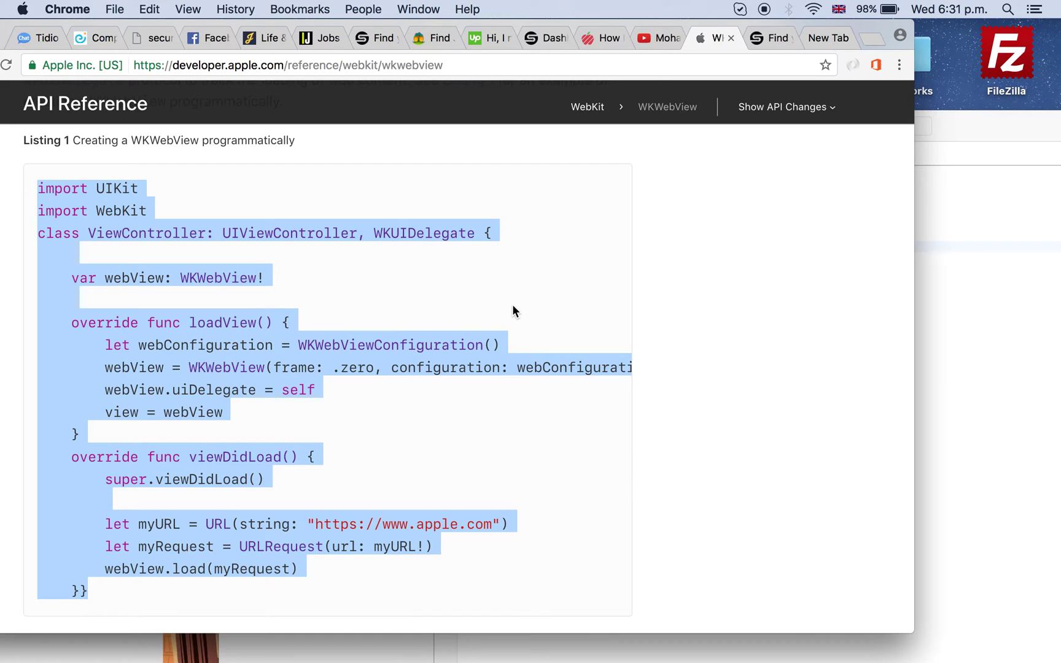
scroll(512, 305, "up", 2)
scroll(513, 305, "up", 3)
scroll(513, 305, "down", 4)
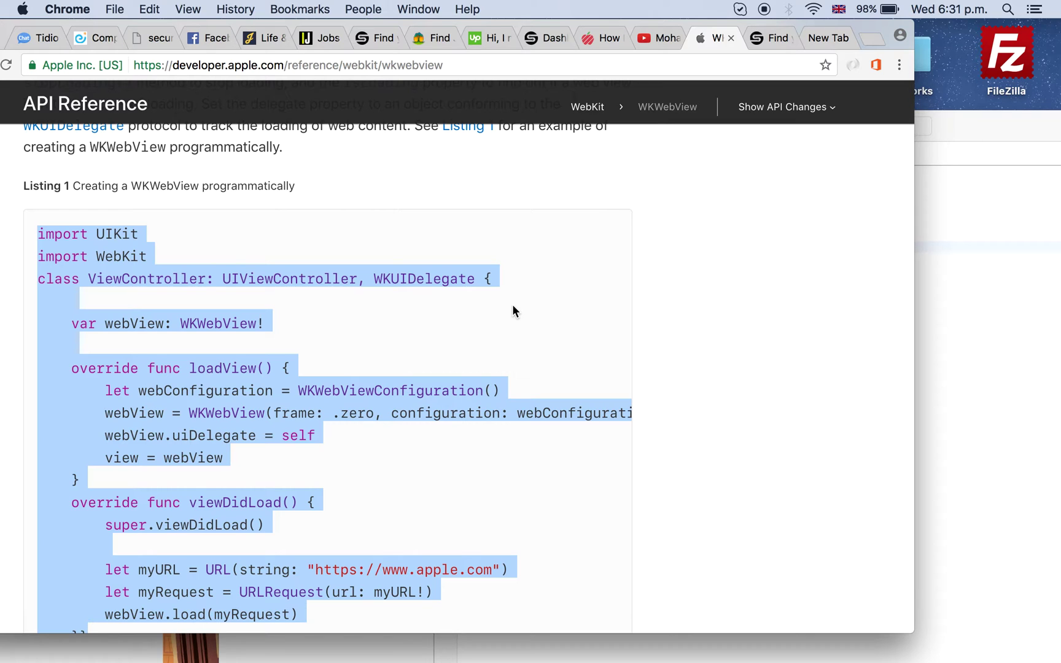
scroll(513, 305, "down", 3)
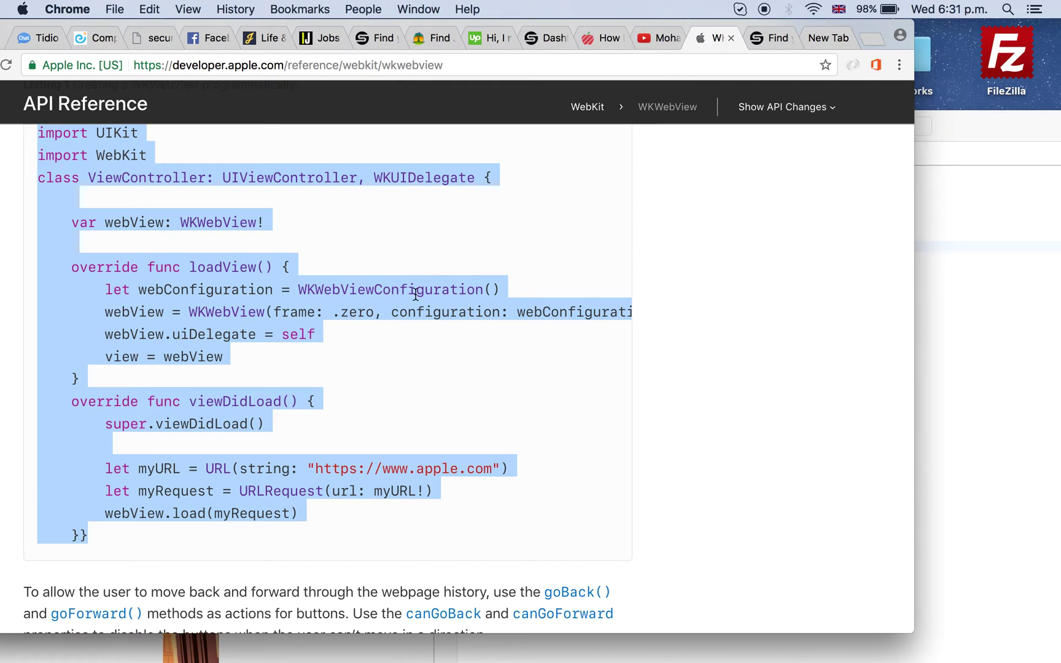
Return to the Xcode project with the Listing 1 WKWebView code copied.
left_click(967, 354)
Paste the WKWebView apple.com example into ViewController.swift and run it on iPhone 7 Plus.
key("Return")
type("import UIKit import WebKit class ViewController: UIViewController, WKUIDelegate {      var webView: WKWebView!      override func loadView() {         let webConfiguration = WKWebViewConfiguration()         webView = WKWebView(frame: .zero, configuration: webConfiguration)         webView.uiDelegate = self         view = webView     }     override func viewDidLoad() {         super.viewDidLoad()          let myURL = URL(string: \"https://www.apple.com\")         let myRequest = URLRequest(url: myURL!)         webView.load(myRequest)     }}")
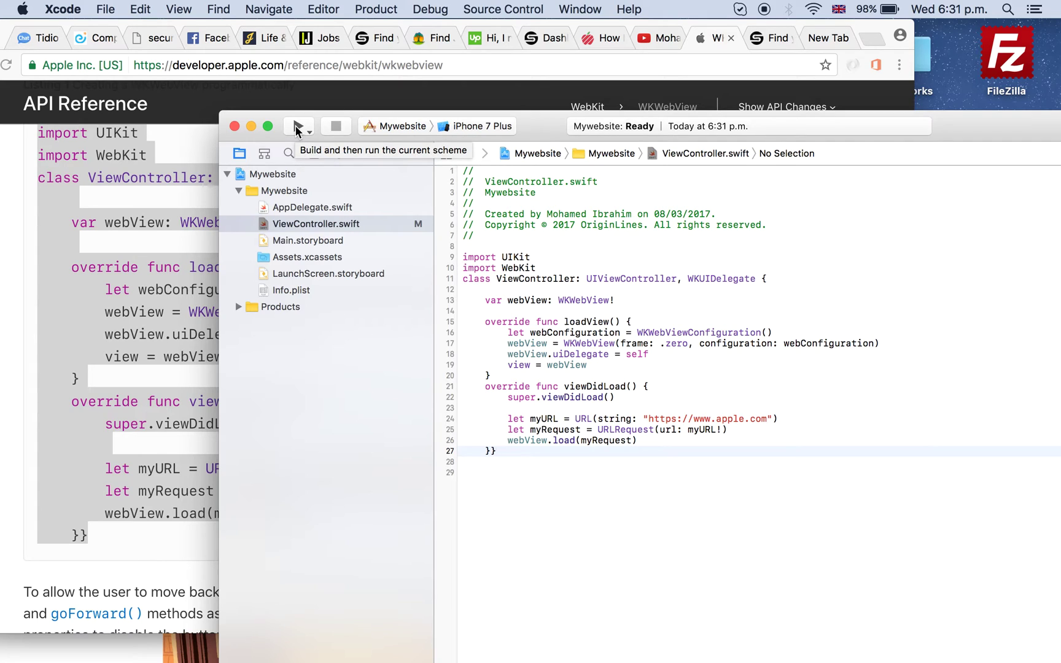
left_click(295, 126)
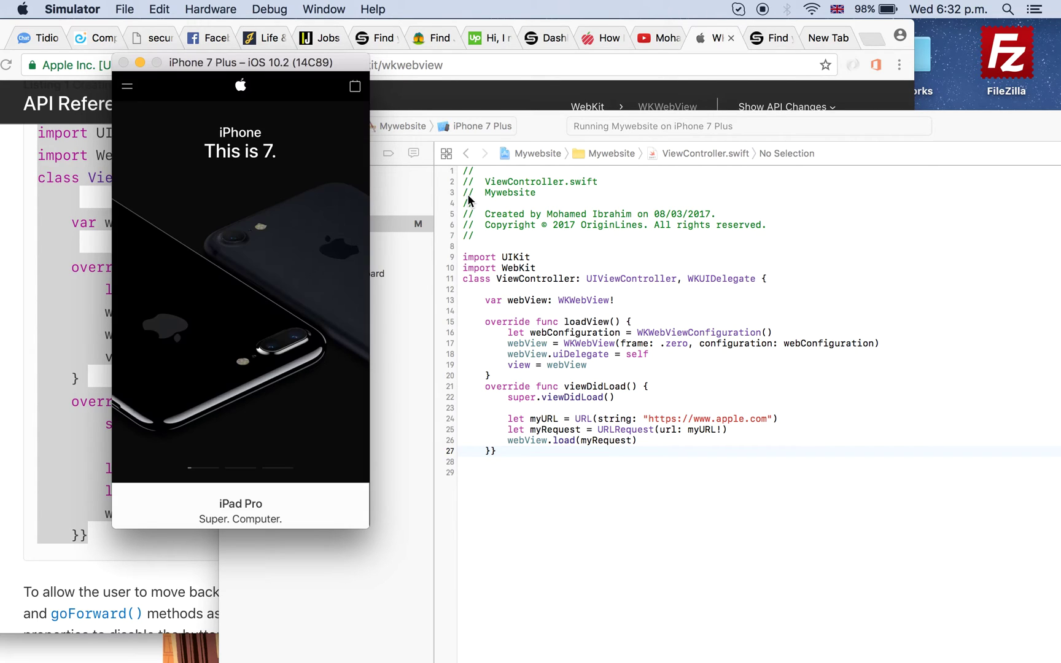
scroll(294, 137, "down", 5)
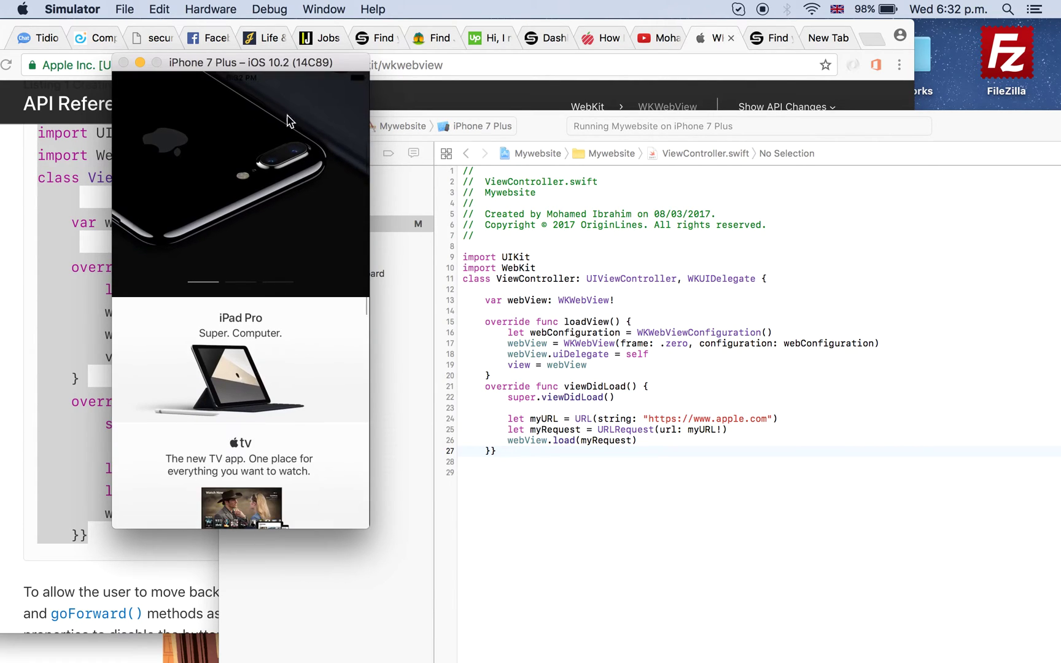
scroll(252, 381, "up", 2)
scroll(261, 348, "up", 3)
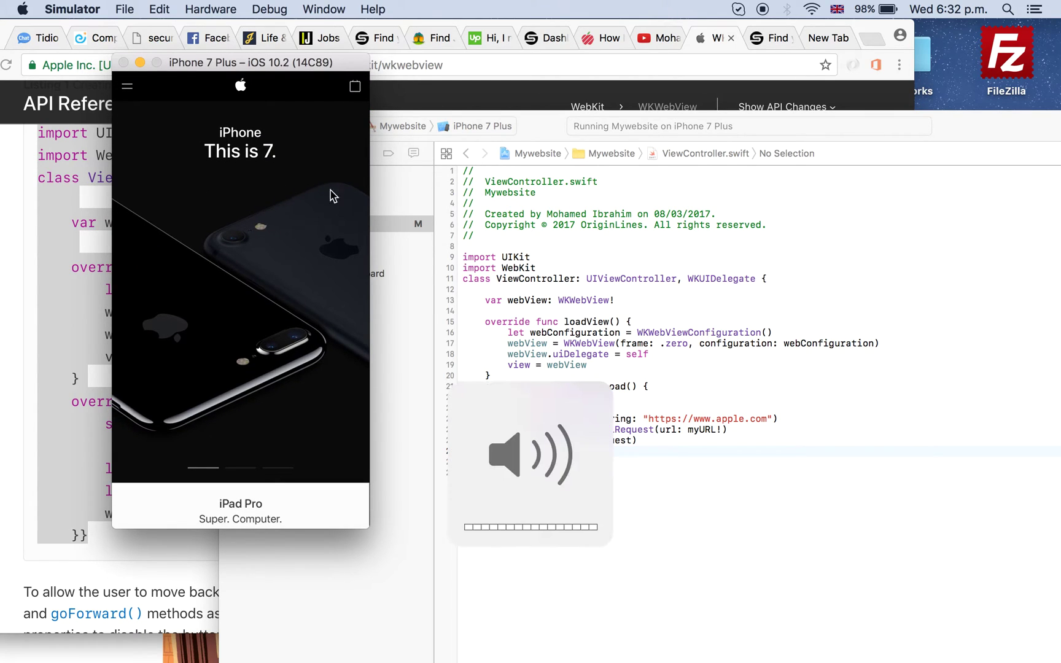
Confirm apple.com loads full-screen in Simulator, then bring Xcode back to the front.
left_click(820, 420)
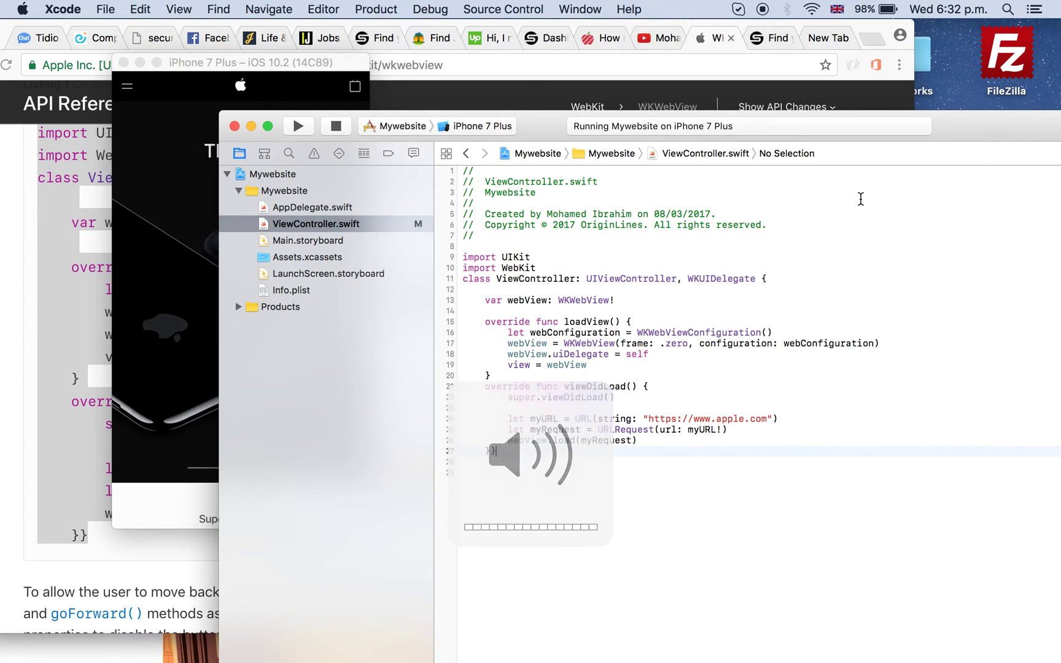
Move the Xcode window and select the quoted apple.com address in the myURL line.
left_click_drag(972, 131, 893, 60)
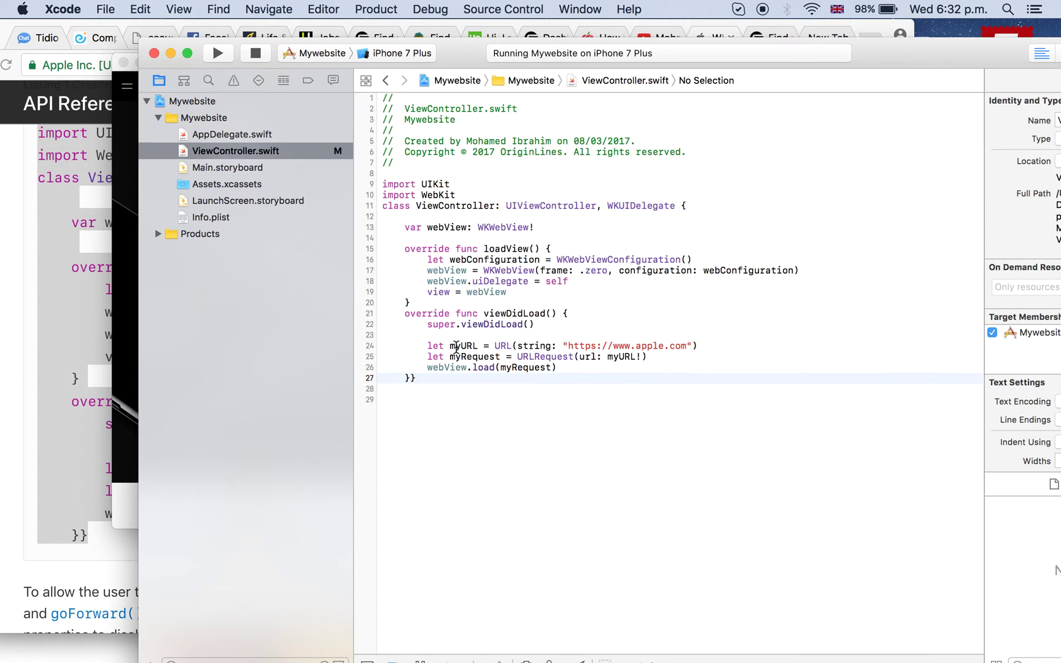
left_click(492, 346)
left_click_drag(427, 346, 682, 347)
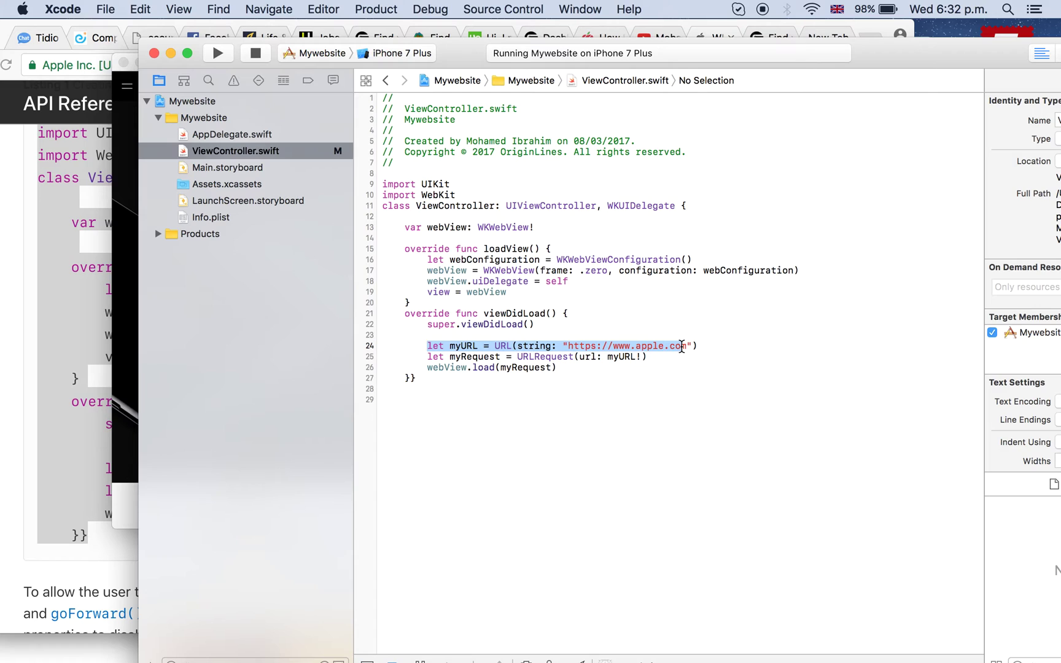
left_click_drag(681, 346, 698, 346)
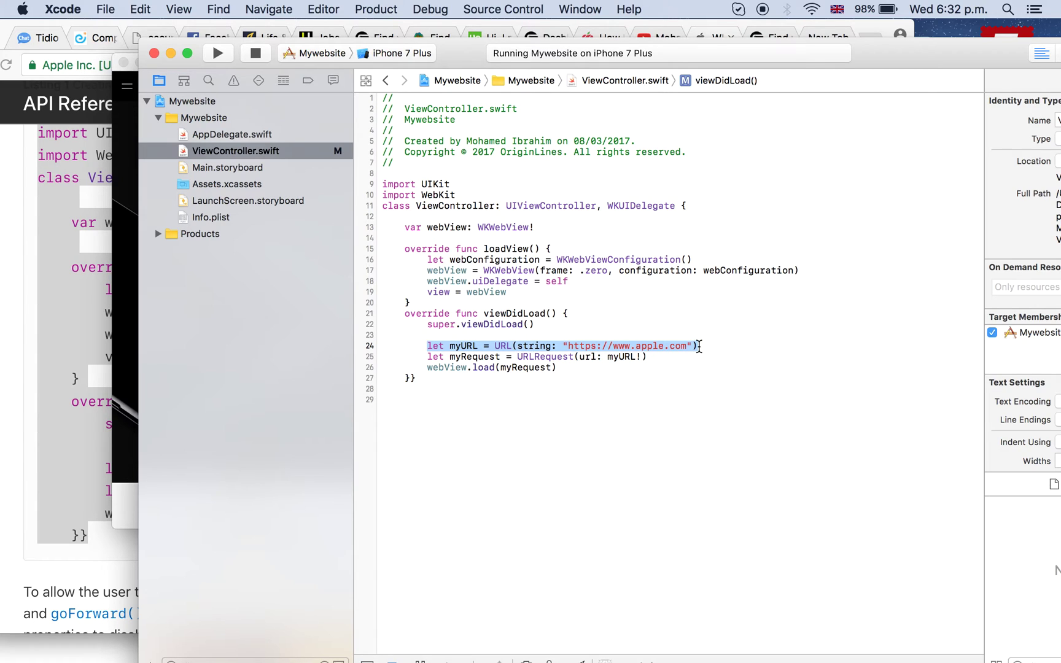
triple_click(699, 346)
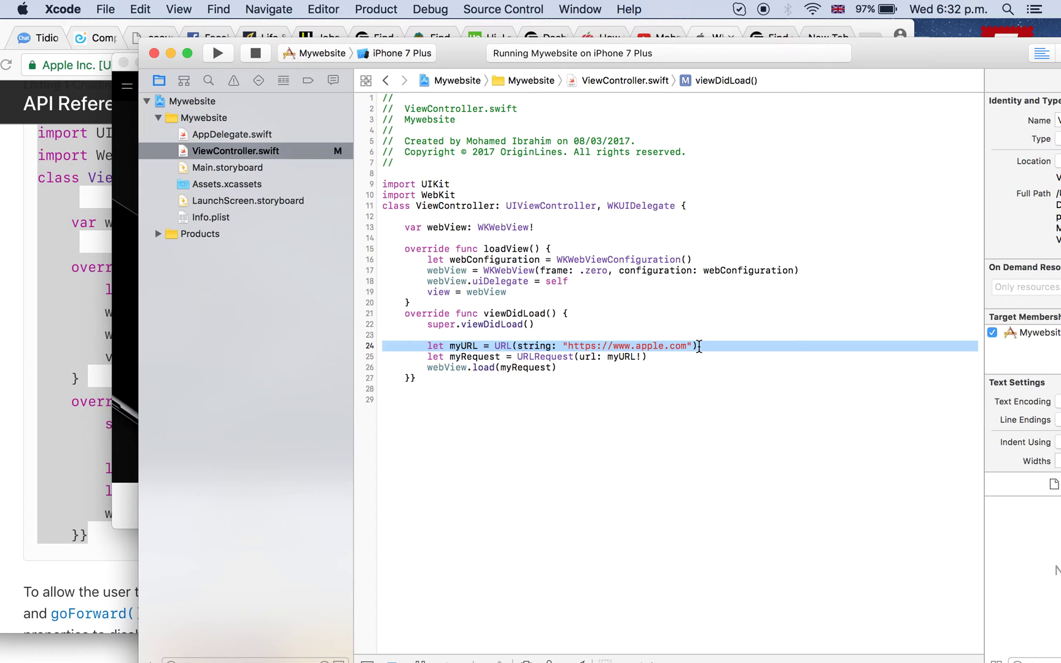
left_click(688, 347)
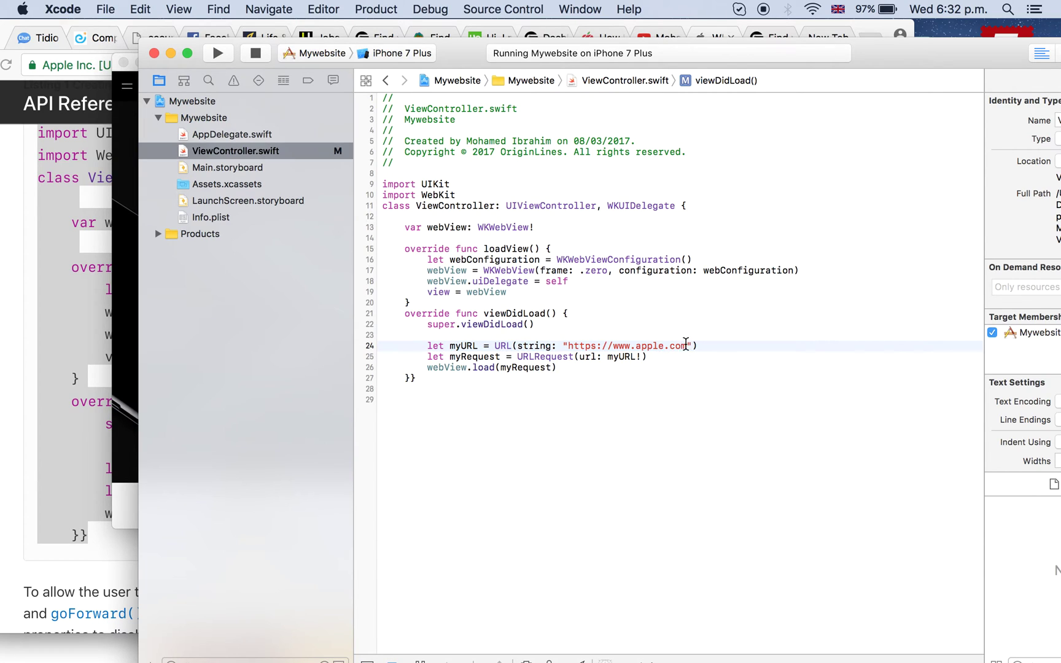
left_click_drag(688, 347, 568, 345)
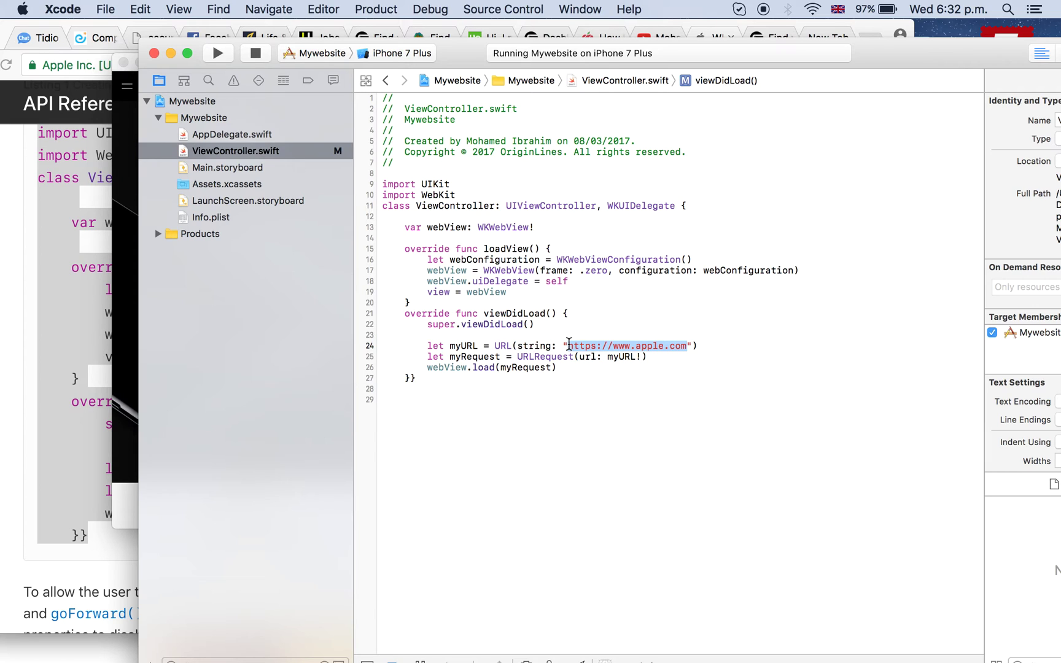
Get the spaceslist.com address from Chrome's tab and return to Xcode.
left_click(4, 218)
left_click(760, 36)
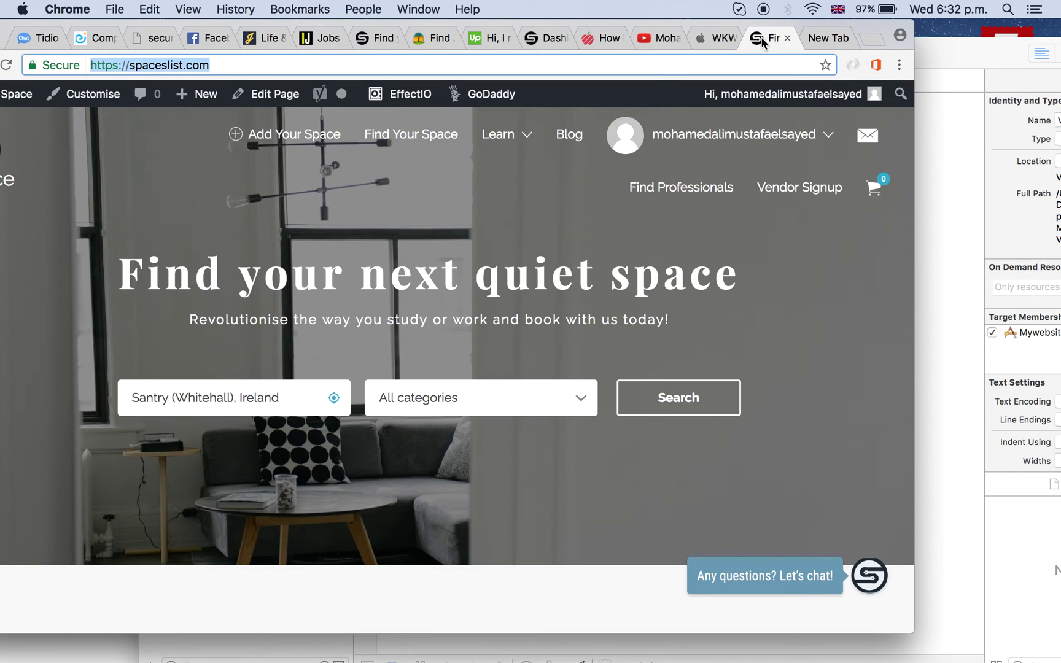
left_click(945, 265)
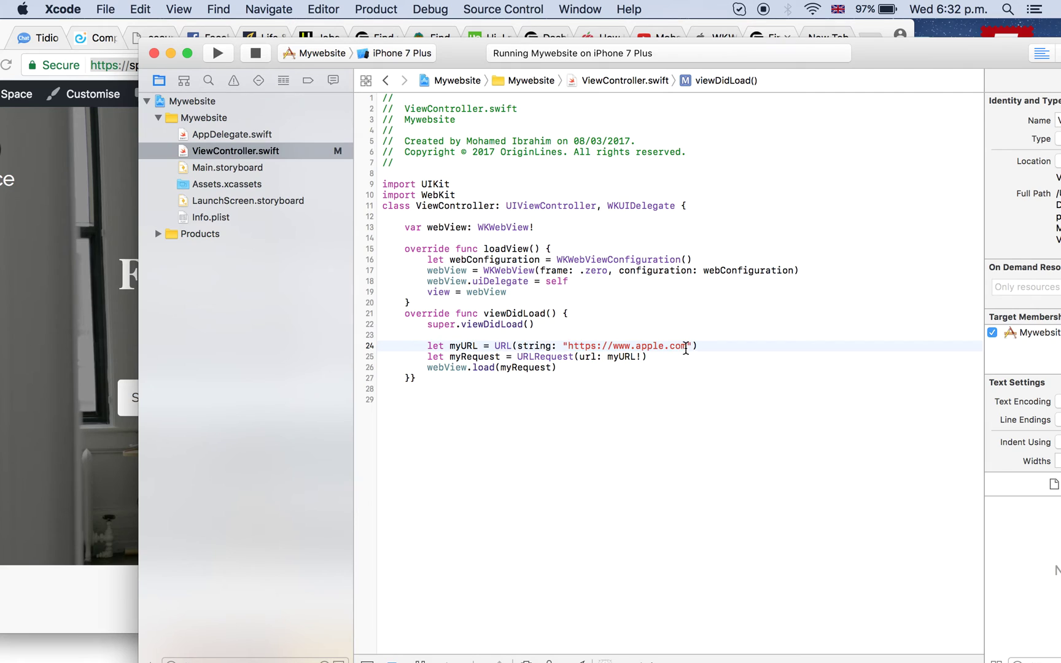
left_click_drag(687, 345, 566, 345)
type("https://spaceslist.com/")
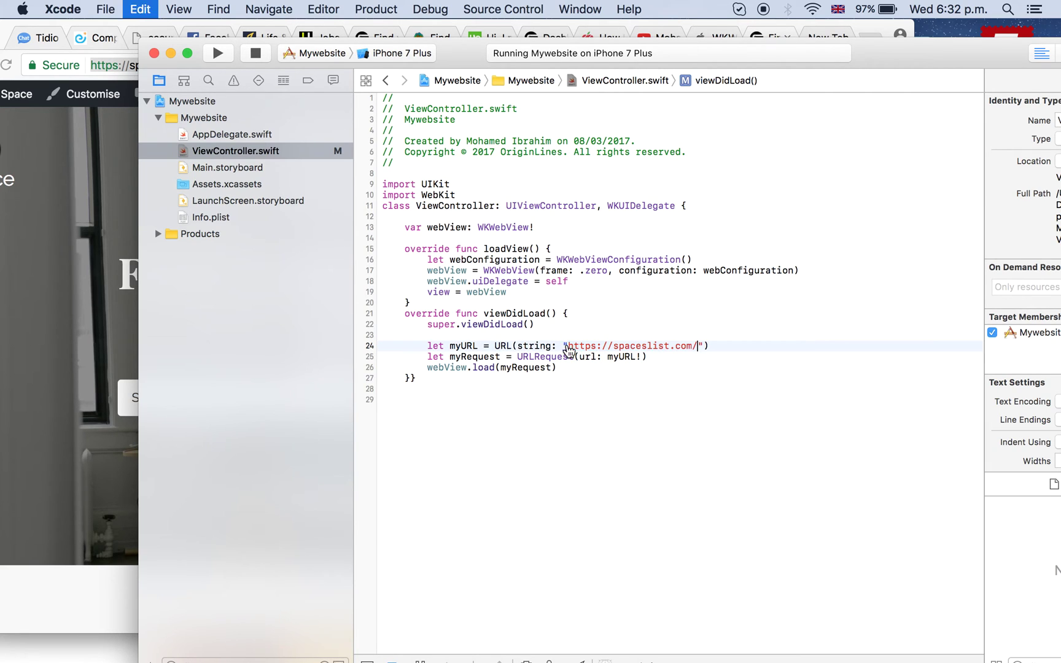
left_click(254, 55)
left_click(218, 53)
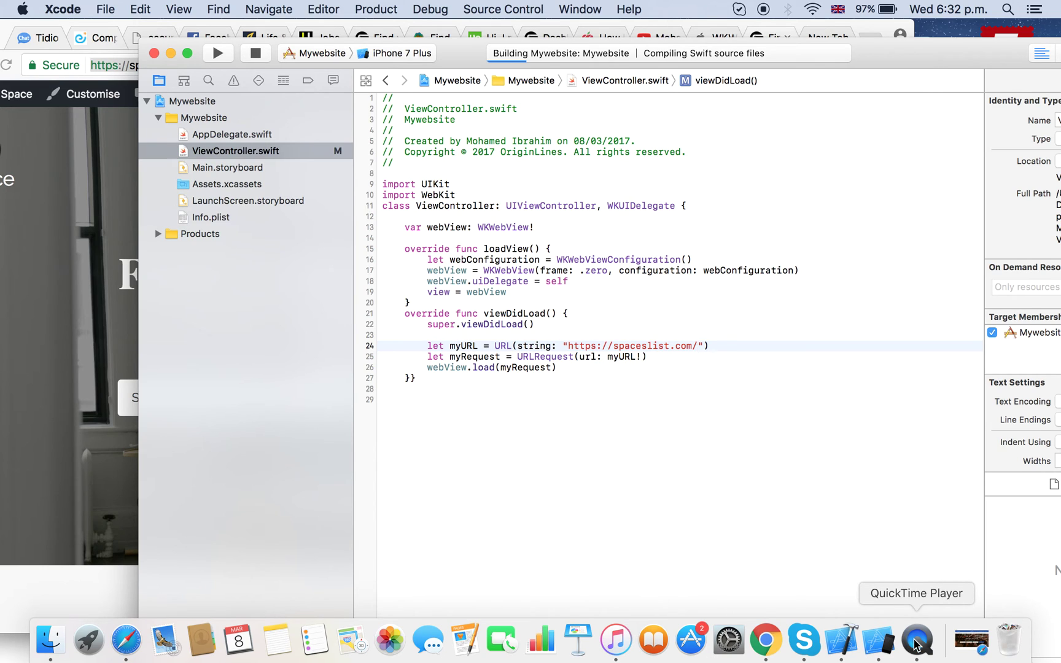
left_click(877, 643)
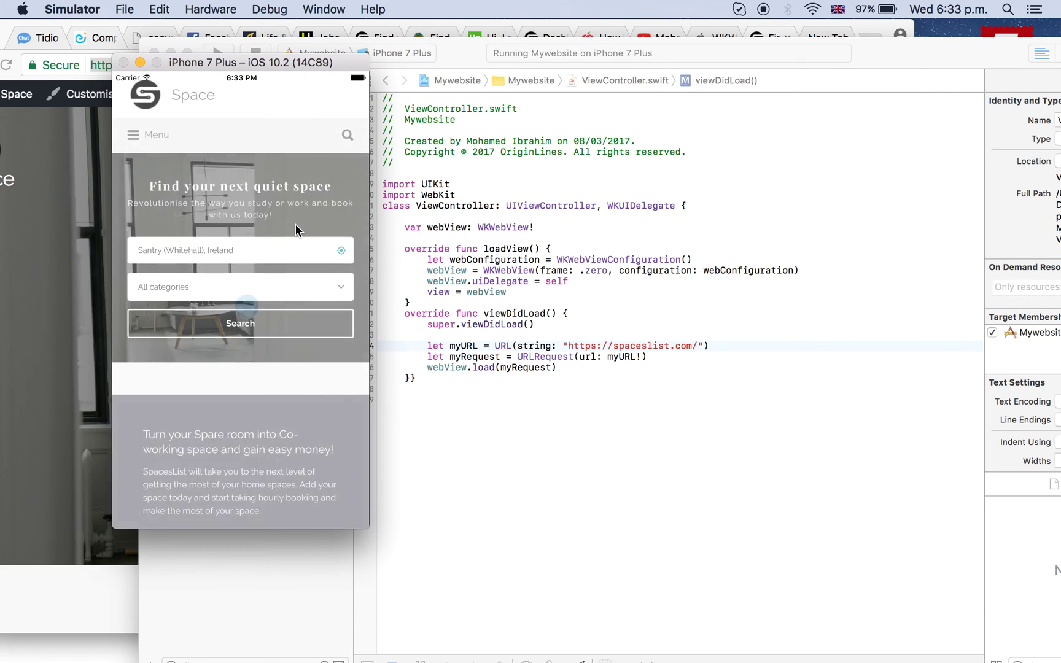
scroll(269, 382, "down", 2)
scroll(269, 388, "down", 5)
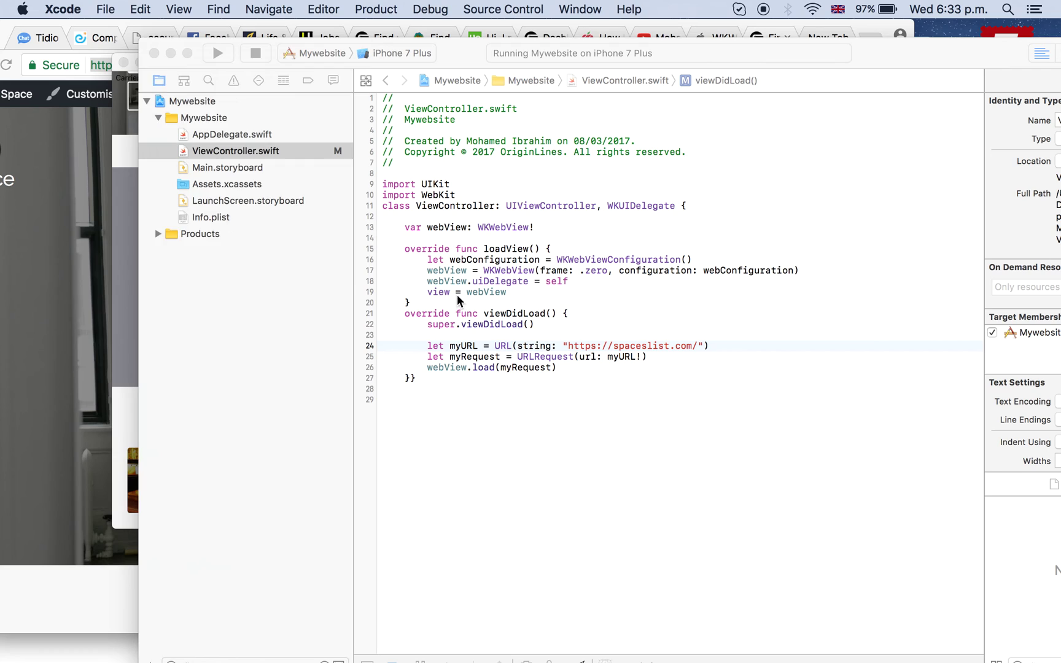
scroll(205, 287, "down", 5)
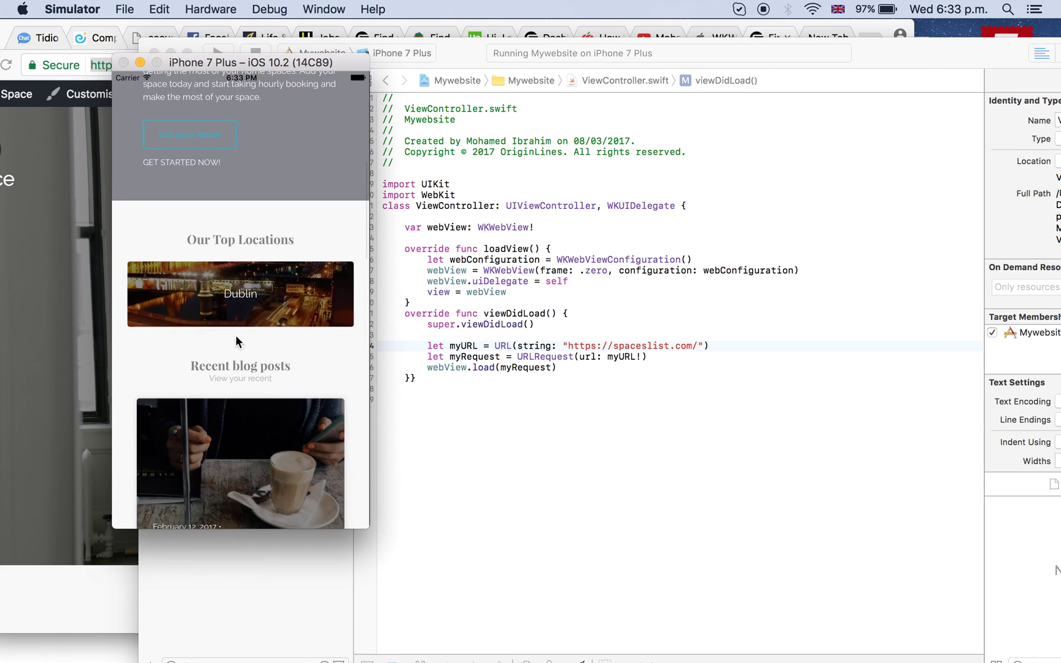
scroll(236, 336, "down", 3)
scroll(312, 310, "down", 3)
Switch back to Xcode and stop the Mywebsite run on iPhone 7 Plus.
key("super+Tab")
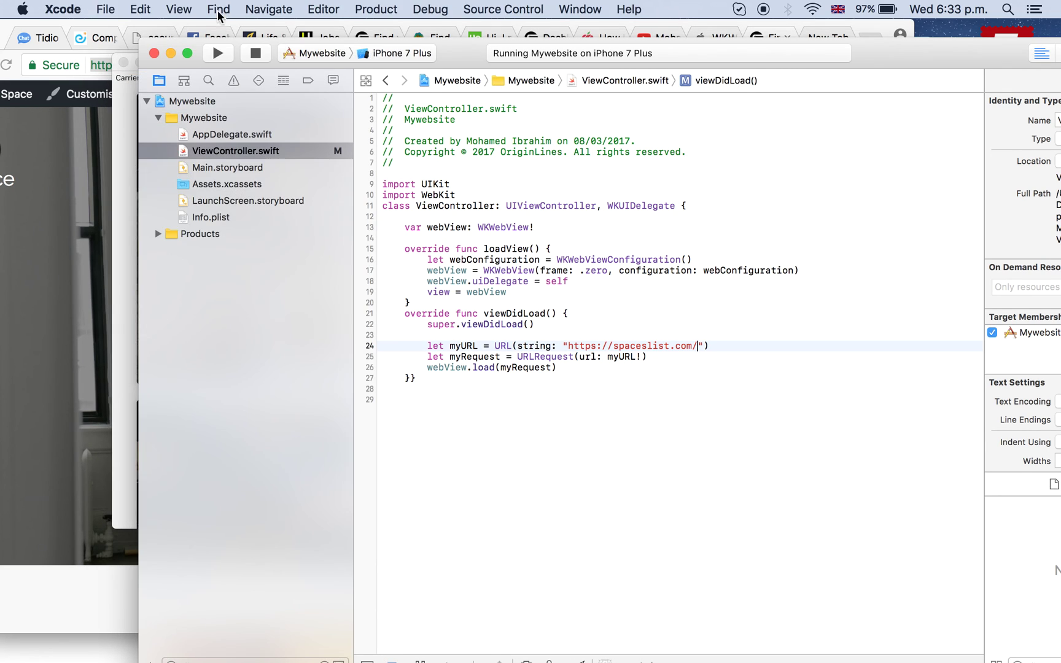
left_click(256, 53)
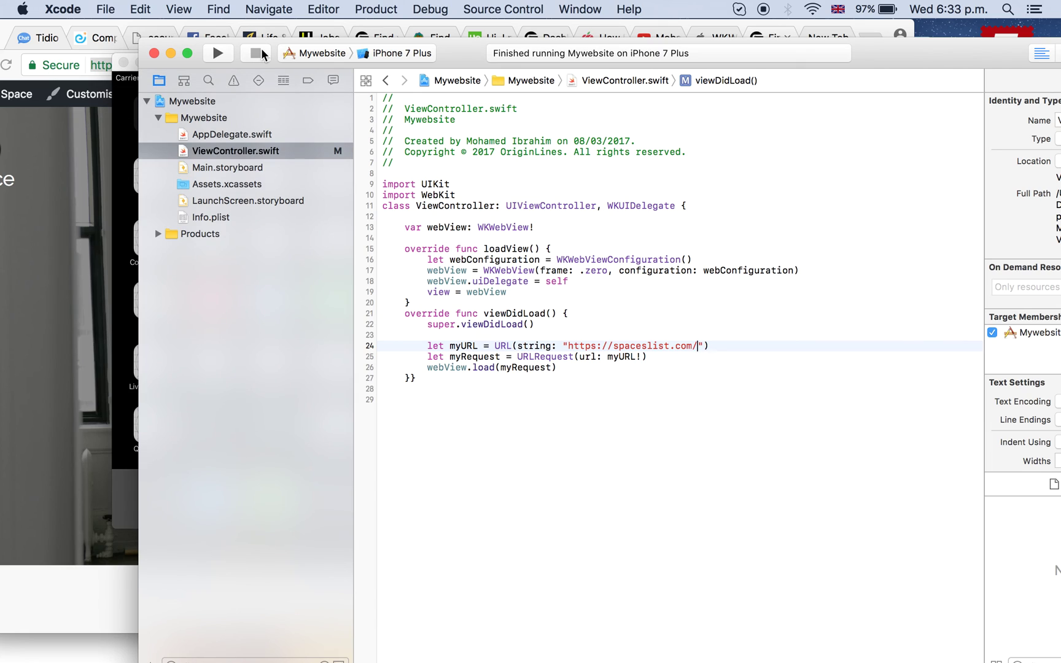